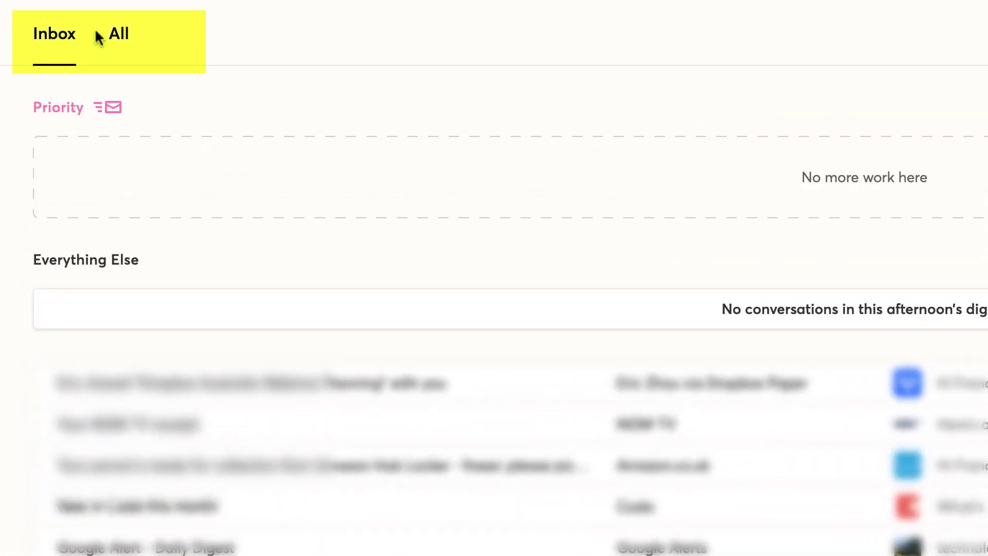
Browse the list of all conversations and check the next digest time in the Inbox.
left_click(125, 39)
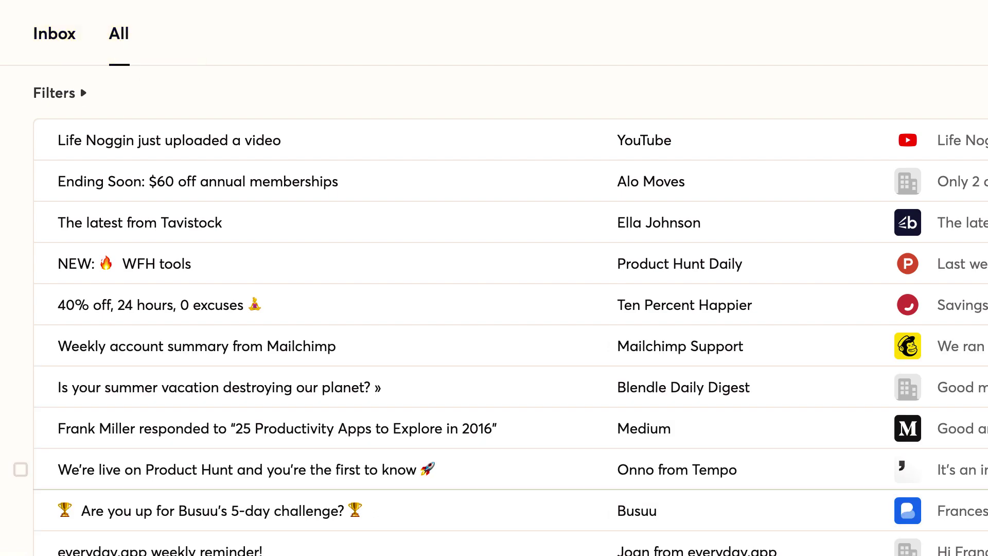
scroll(509, 308, "down", 5)
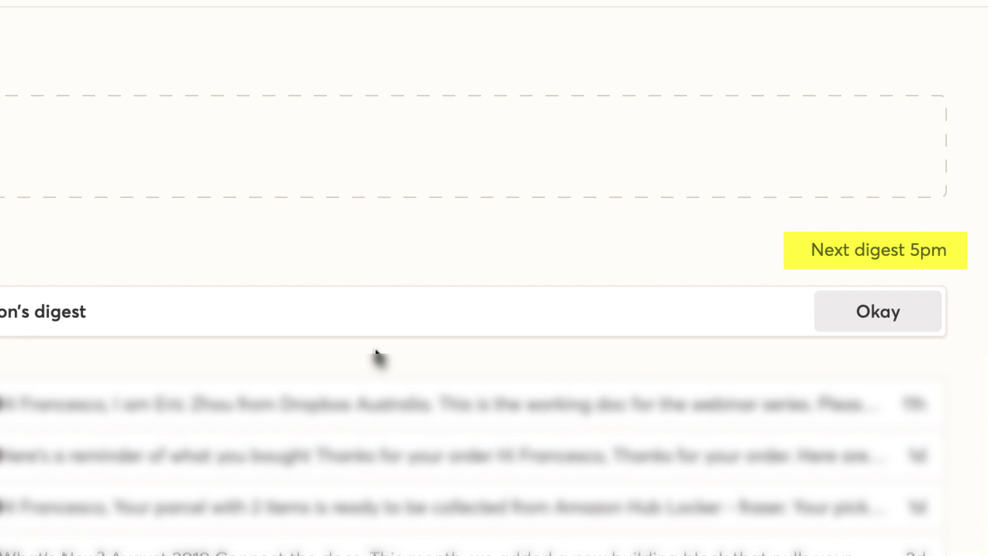
triple_click(812, 246)
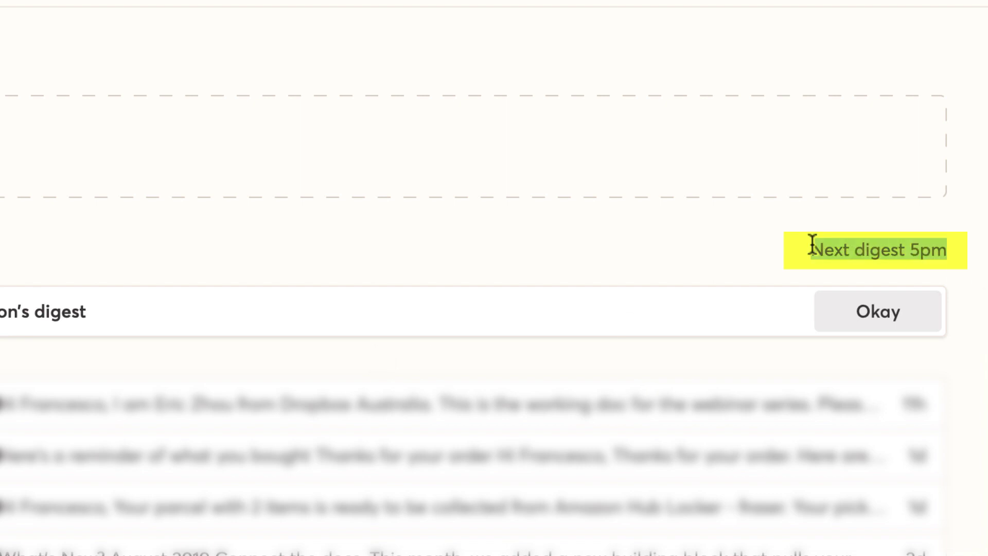
left_click(928, 247)
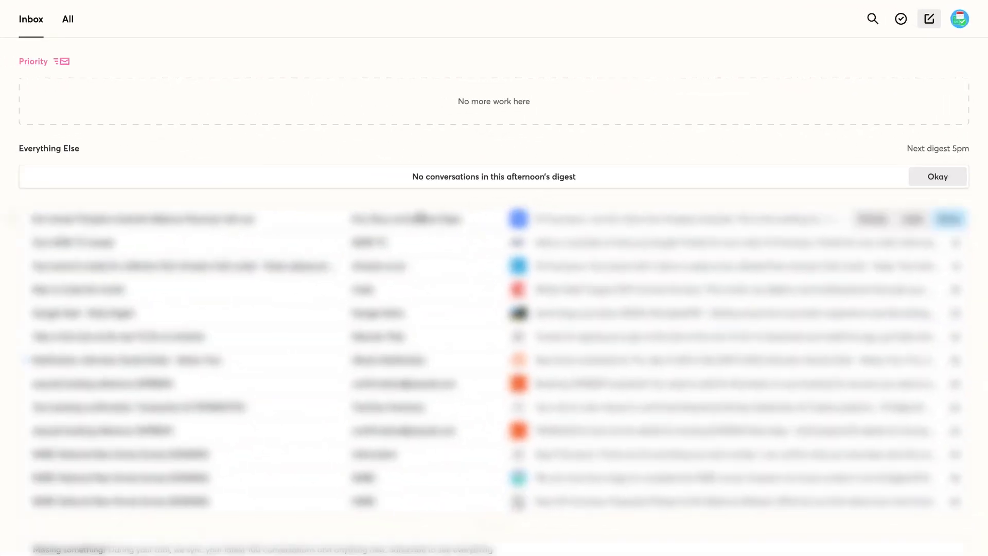
Open the Alo Moves email "Ending Soon: $60 off annual memberships" from all conversations and mark it as Done.
left_click(62, 20)
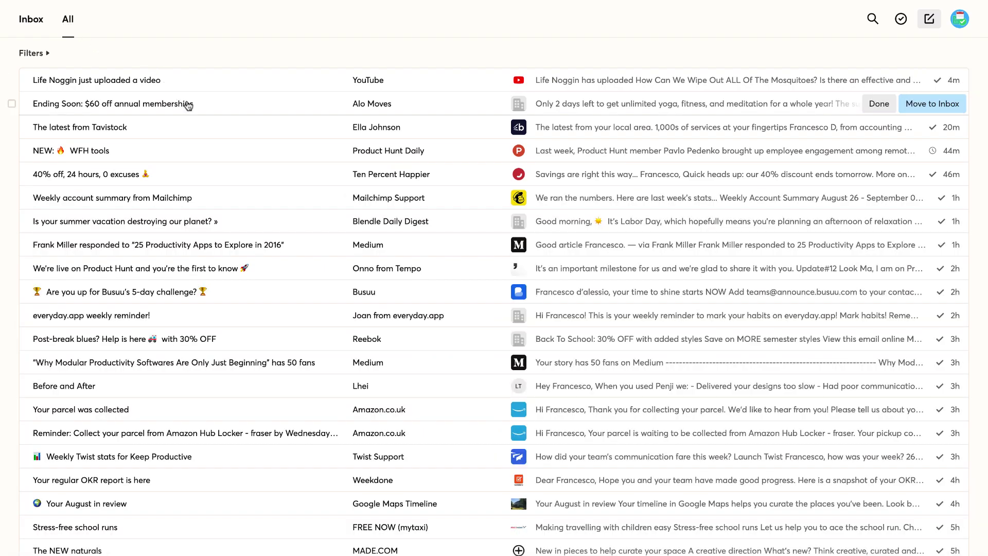
left_click(187, 104)
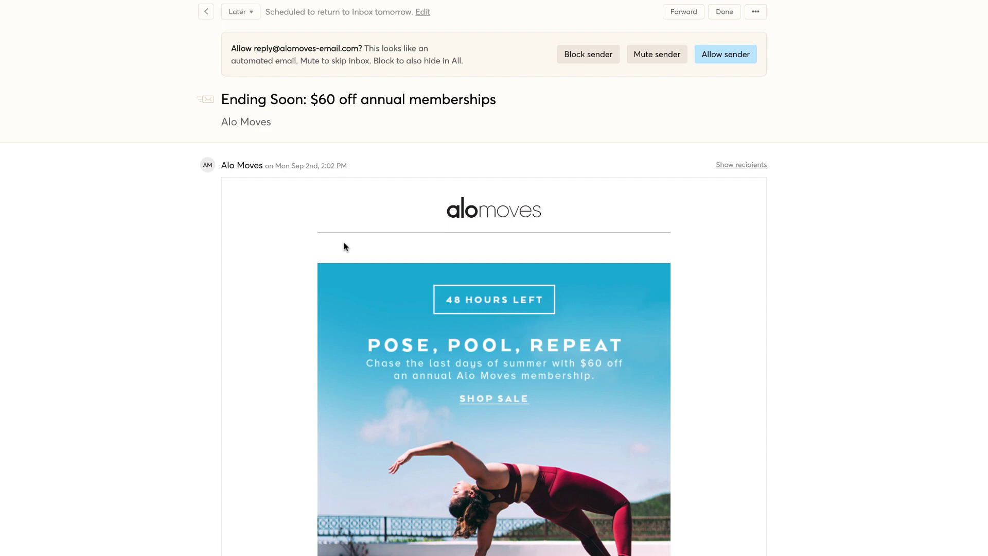
left_click(252, 15)
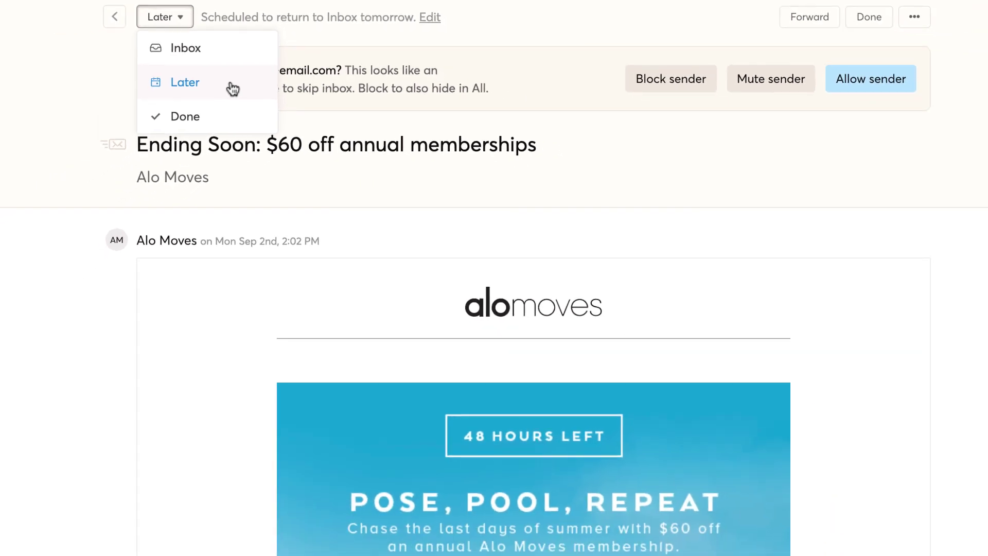
left_click(230, 115)
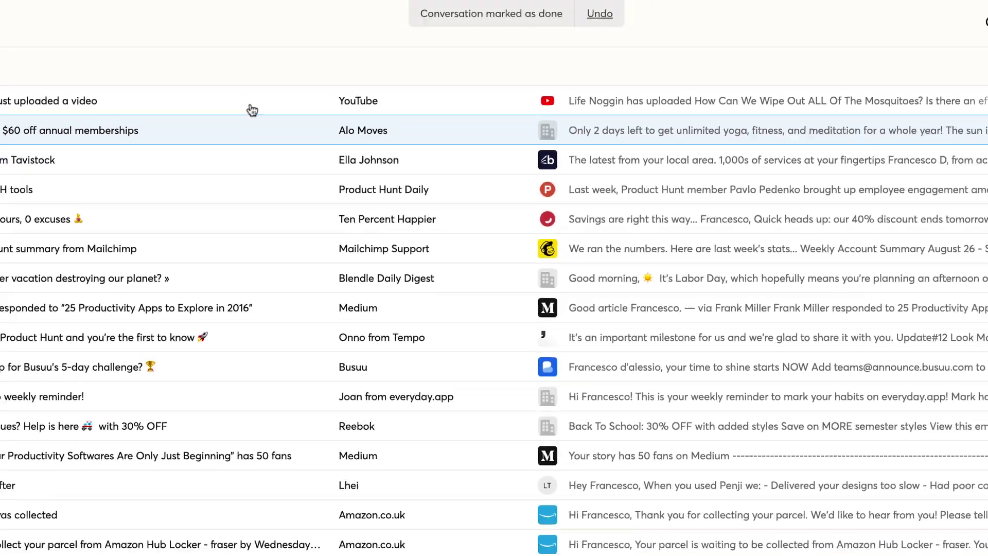
Reopen the Alo Moves email and examine its additional options for notifications, muting and deletion.
left_click(252, 129)
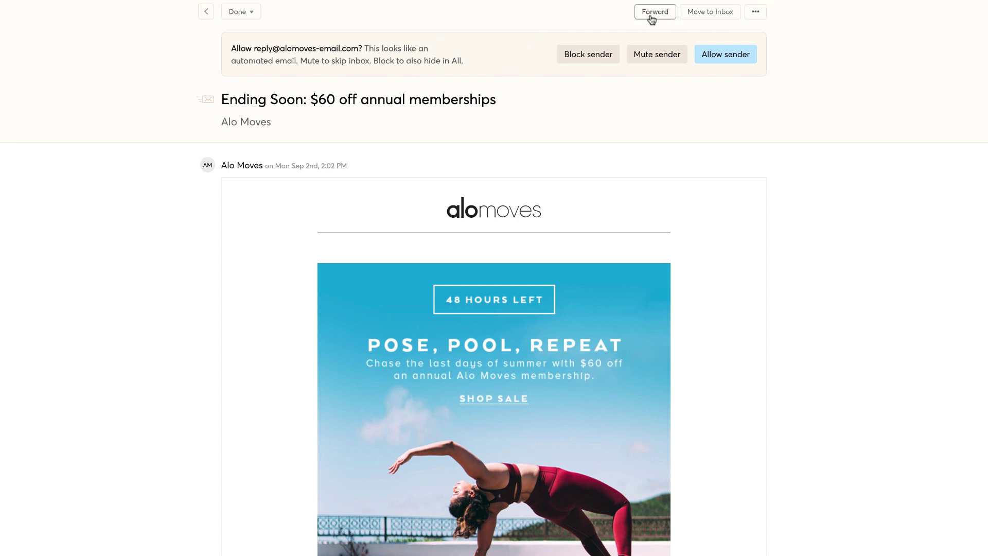
left_click(757, 14)
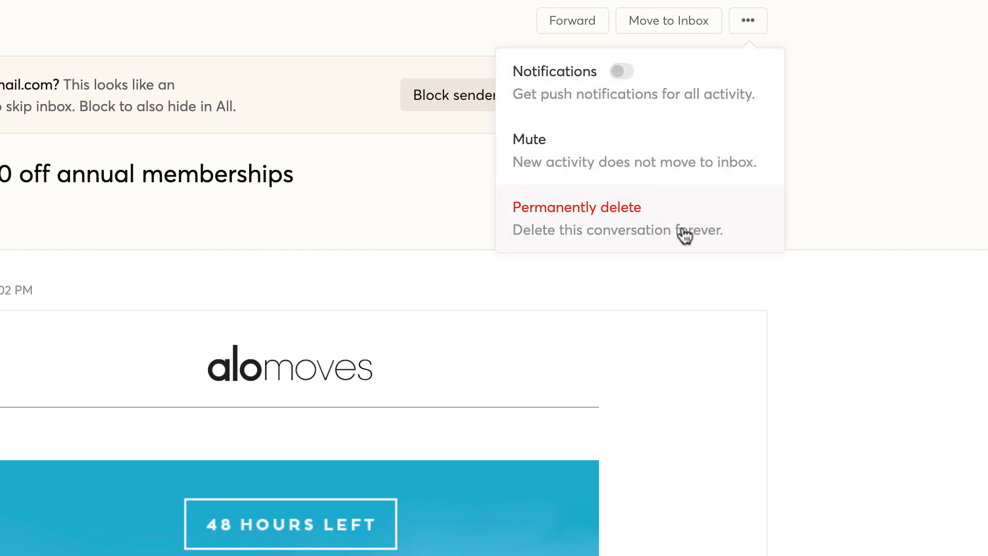
left_click(857, 202)
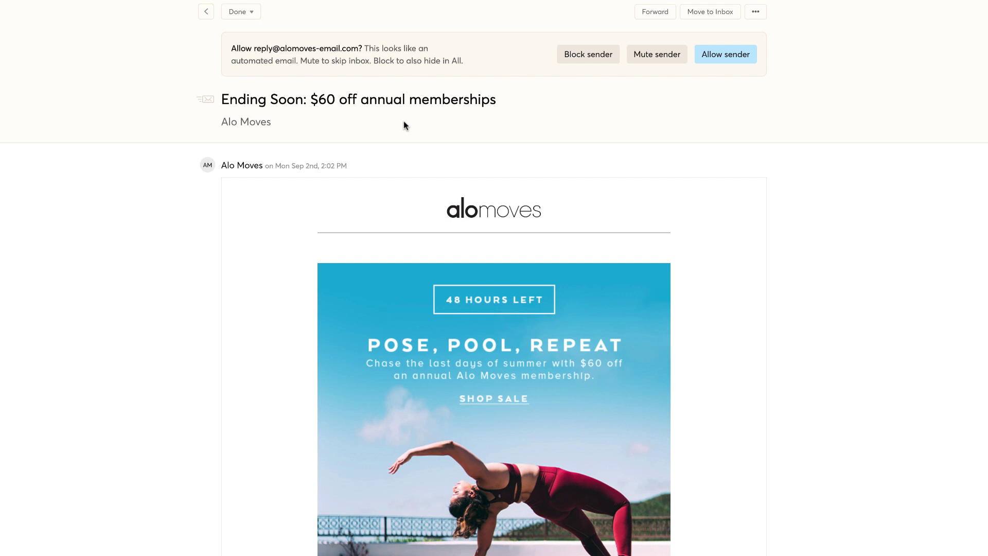
Try the lock toggle and the expanded editor in a reply to Alo Moves, and leave the email without writing anything.
left_click(262, 541)
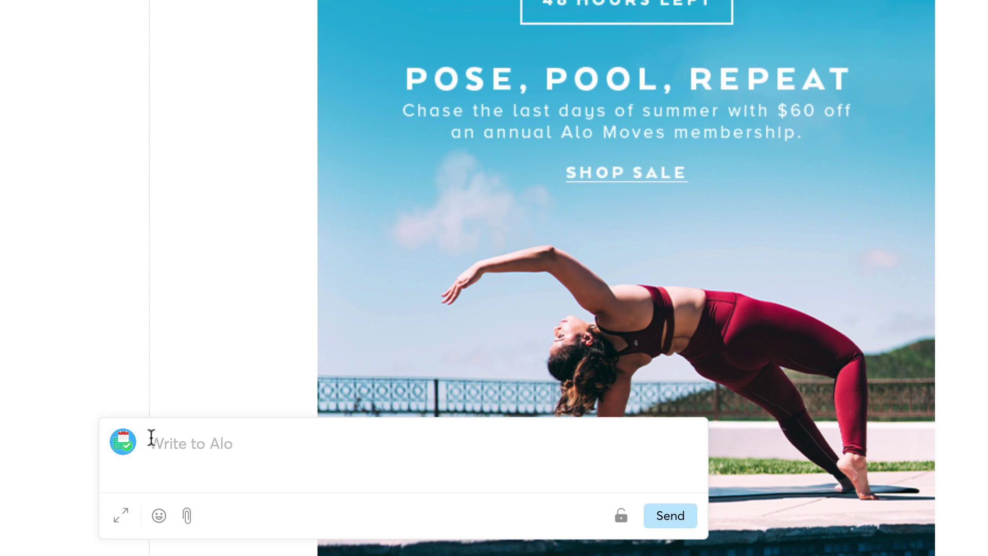
left_click(621, 515)
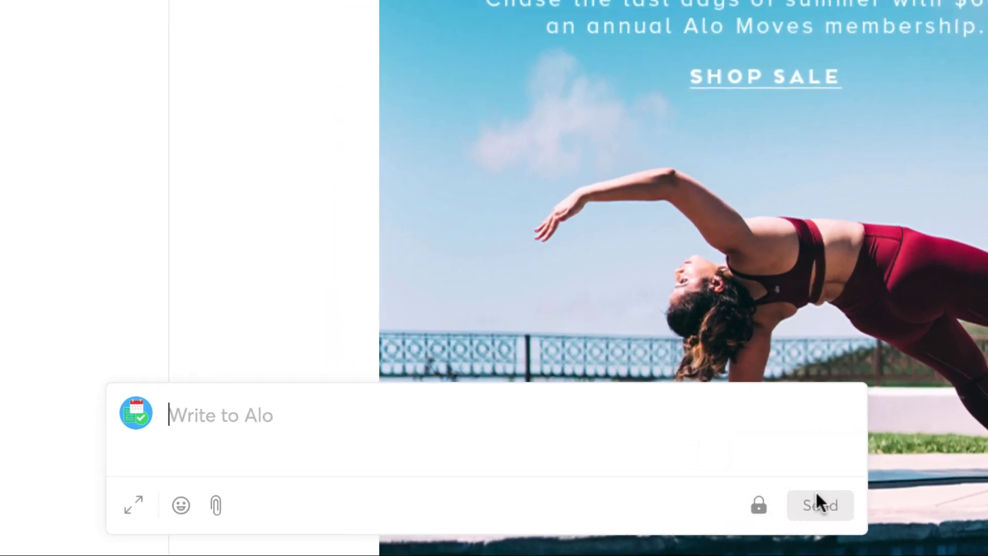
left_click(765, 509)
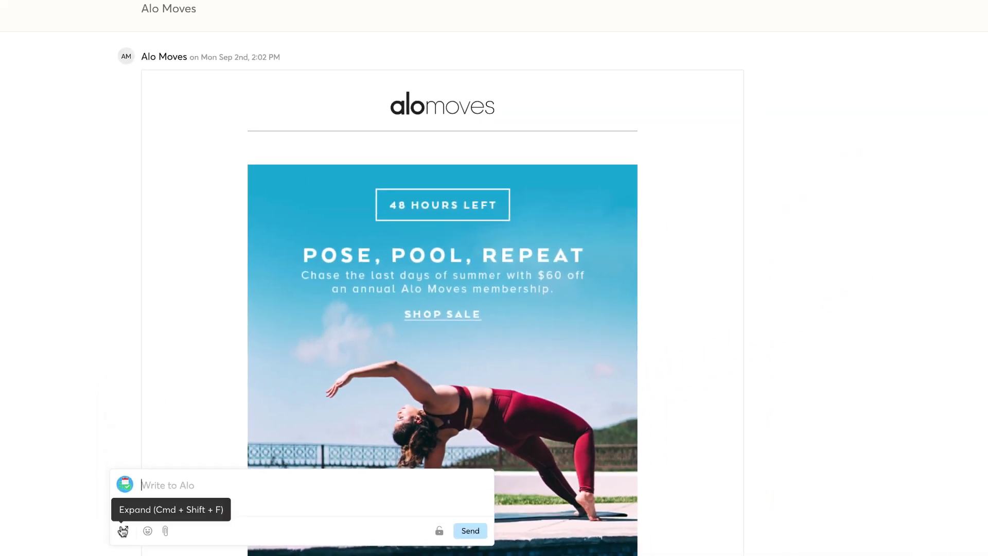
left_click(123, 530)
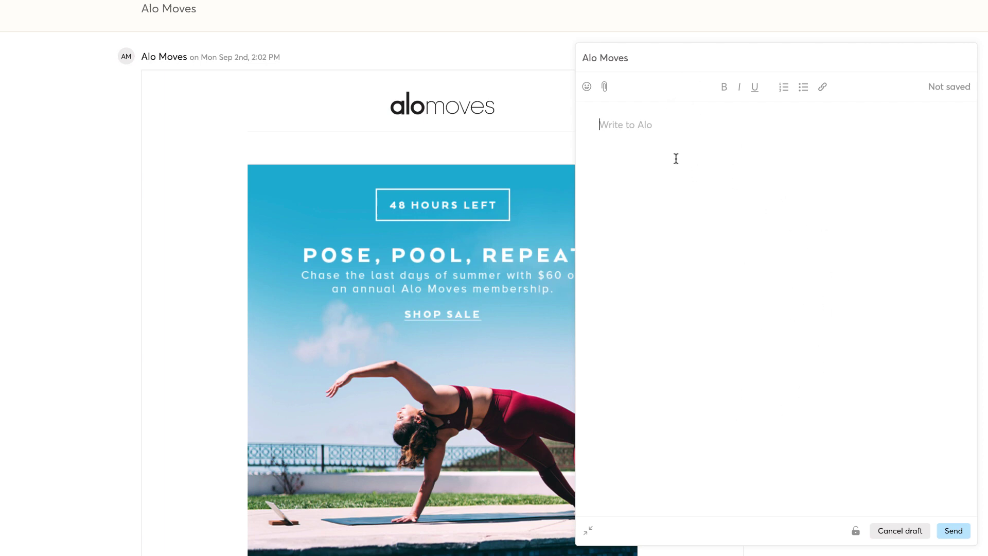
left_click(588, 530)
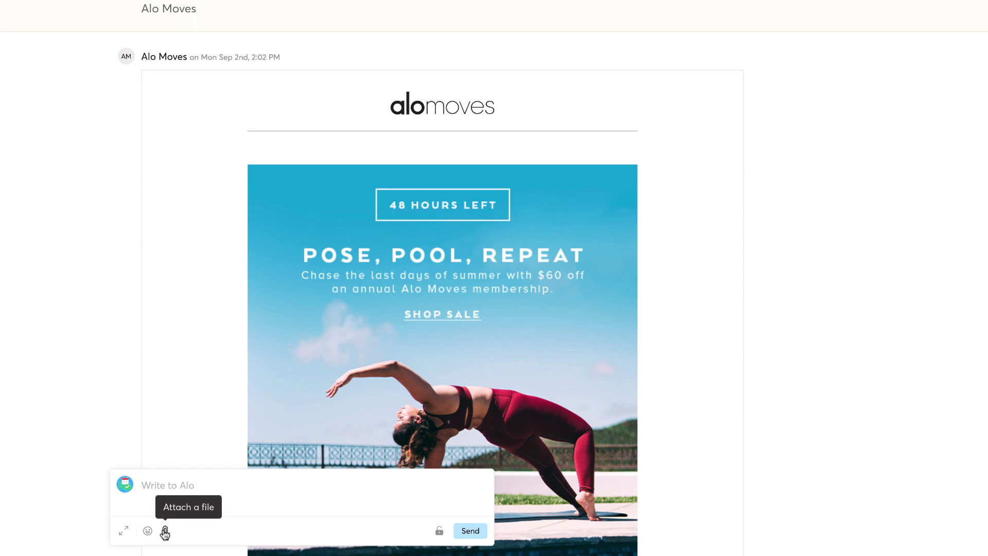
left_click(116, 430)
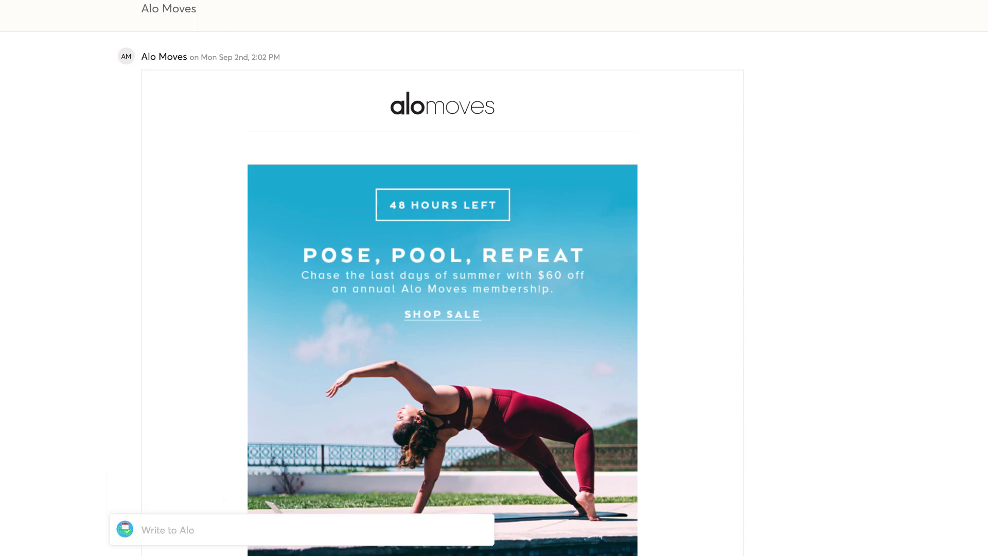
key("Escape")
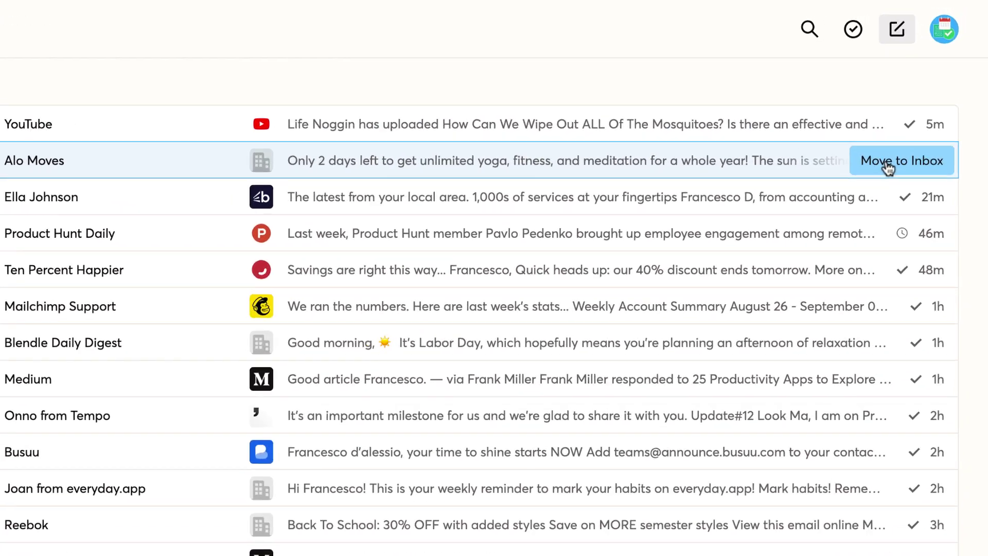
Move the Alo Moves email back to the Inbox and mark it as Priority there.
left_click(895, 162)
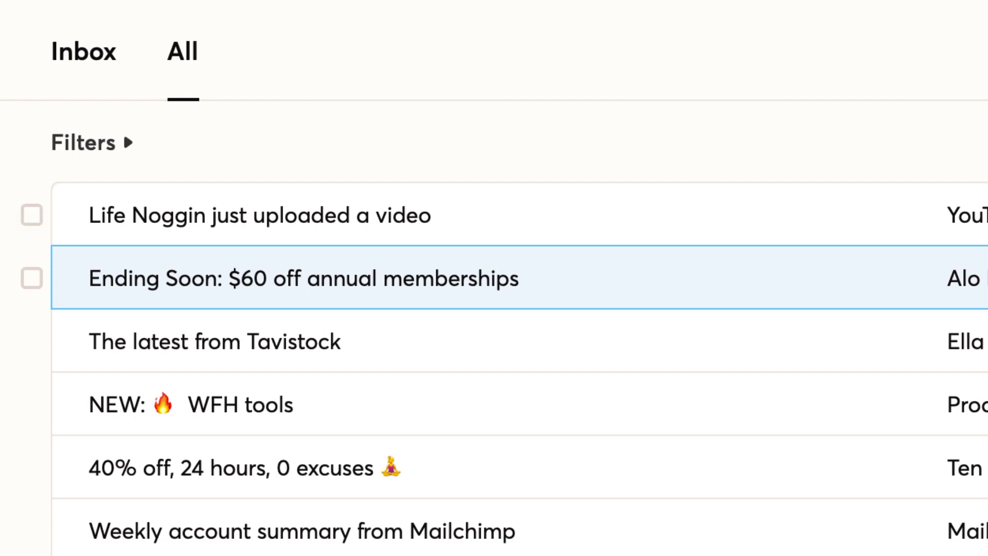
left_click(103, 69)
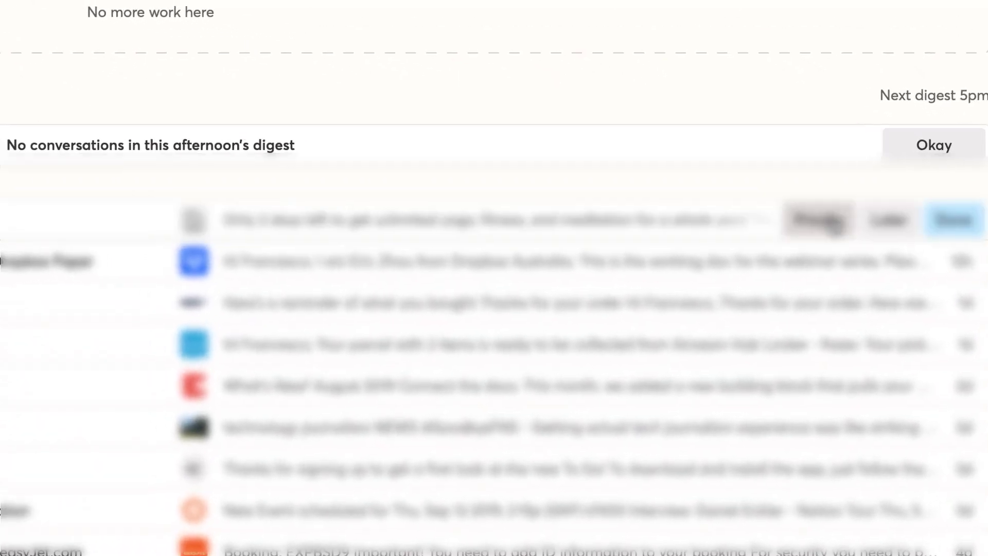
left_click(832, 221)
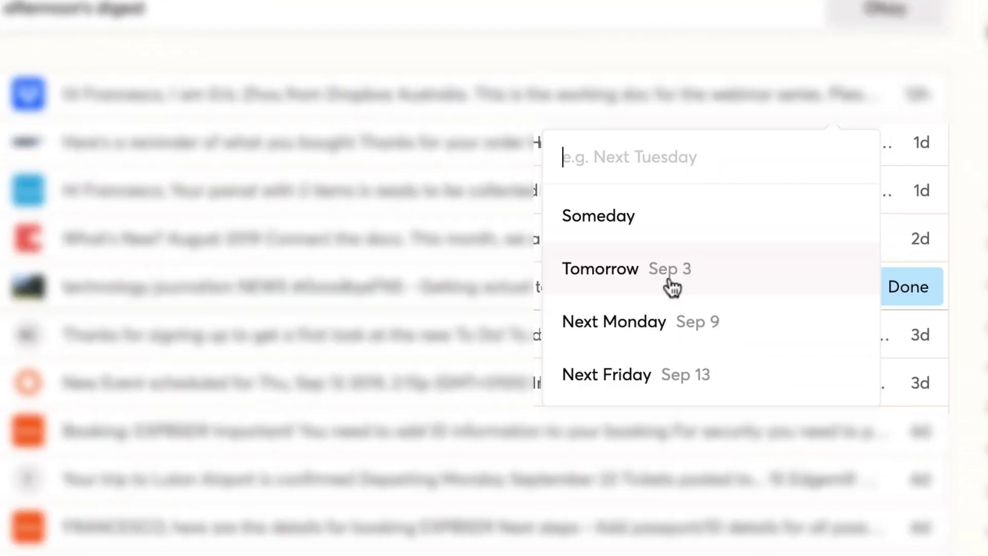
Switch the inbox type in the general settings to Live and back to Digests.
mouse_move(907, 98)
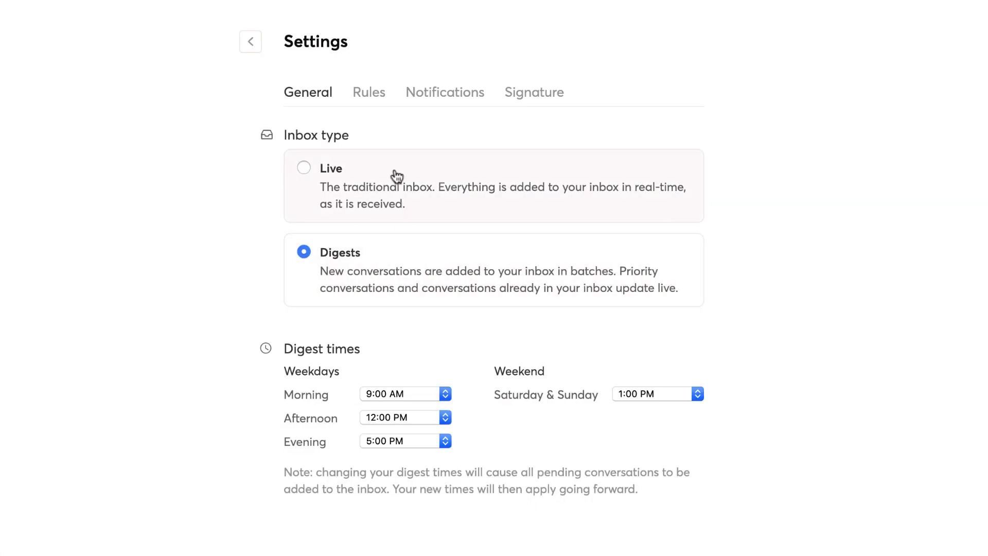
left_click(303, 173)
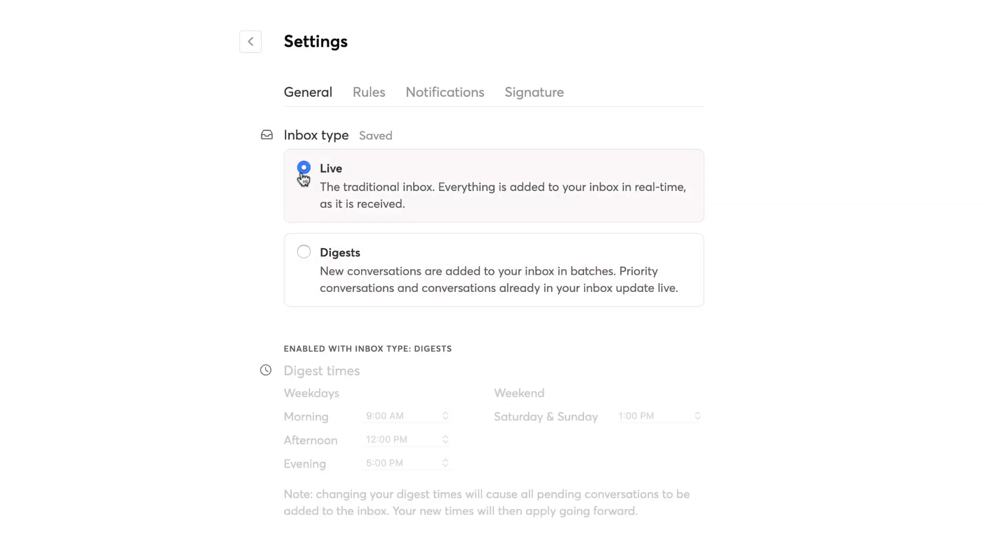
left_click(308, 242)
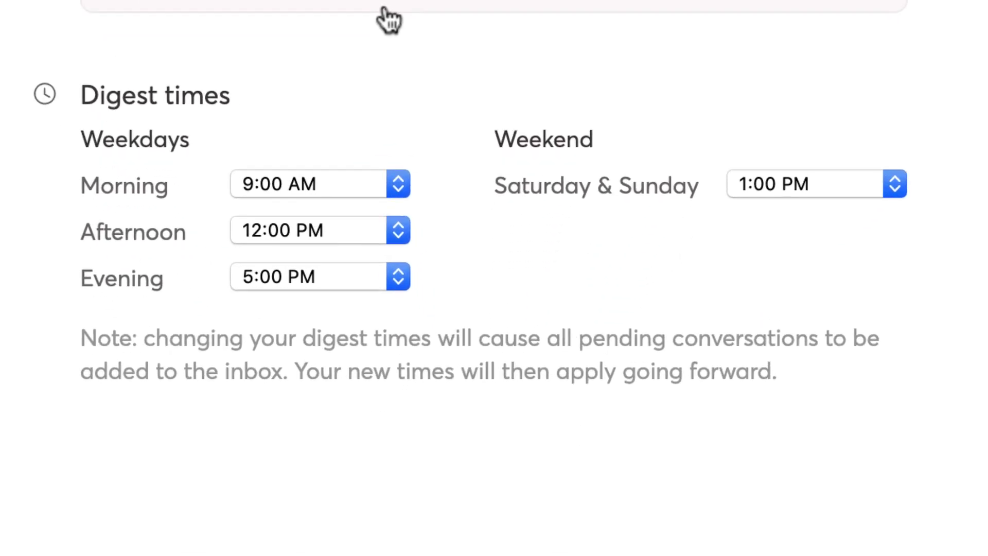
Set the weekday morning digest time to 7:00 AM.
left_click(270, 185)
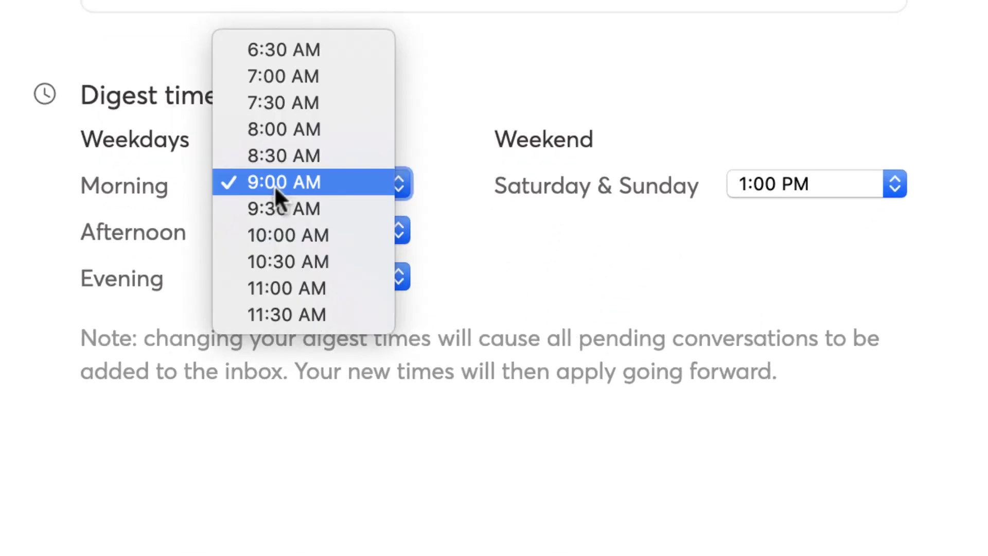
left_click(280, 135)
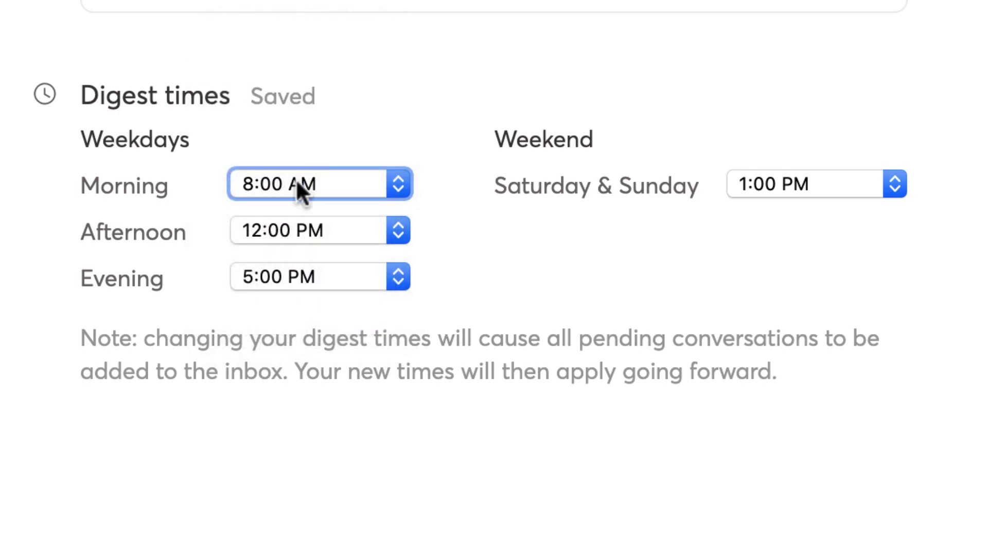
left_click(296, 180)
left_click(288, 129)
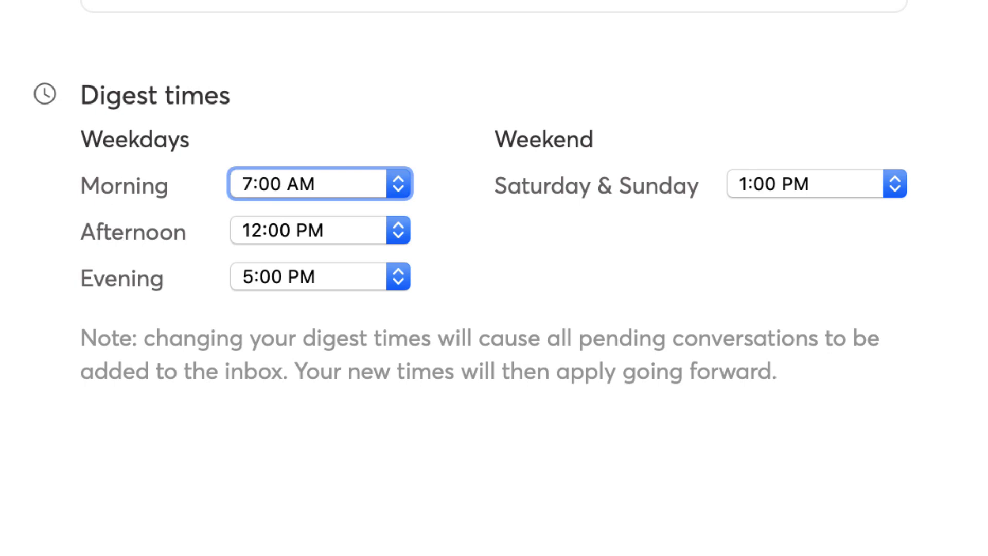
Review the Rules, Notifications and Signature settings, opening a new Priority rule and cancelling it.
scroll(494, 278, "down", 10)
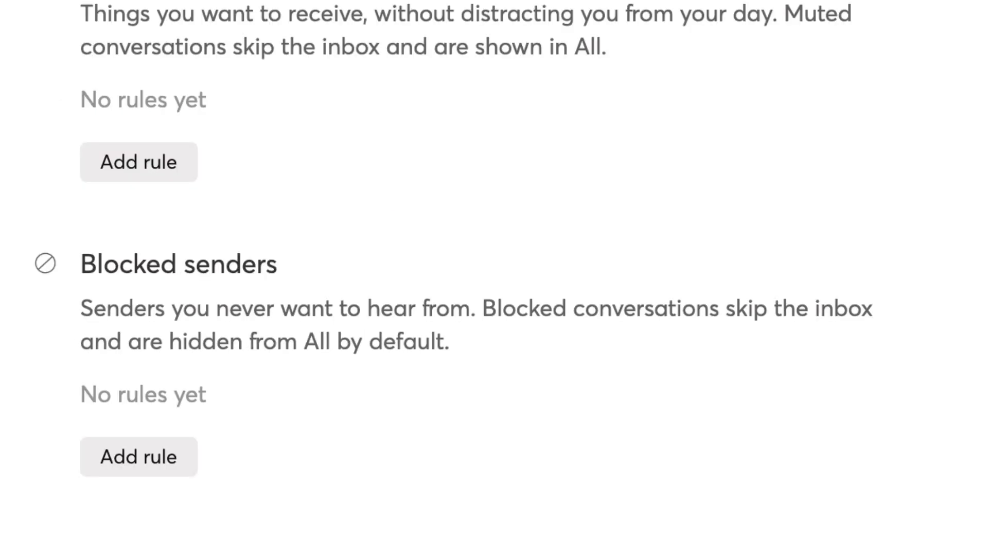
left_click(355, 180)
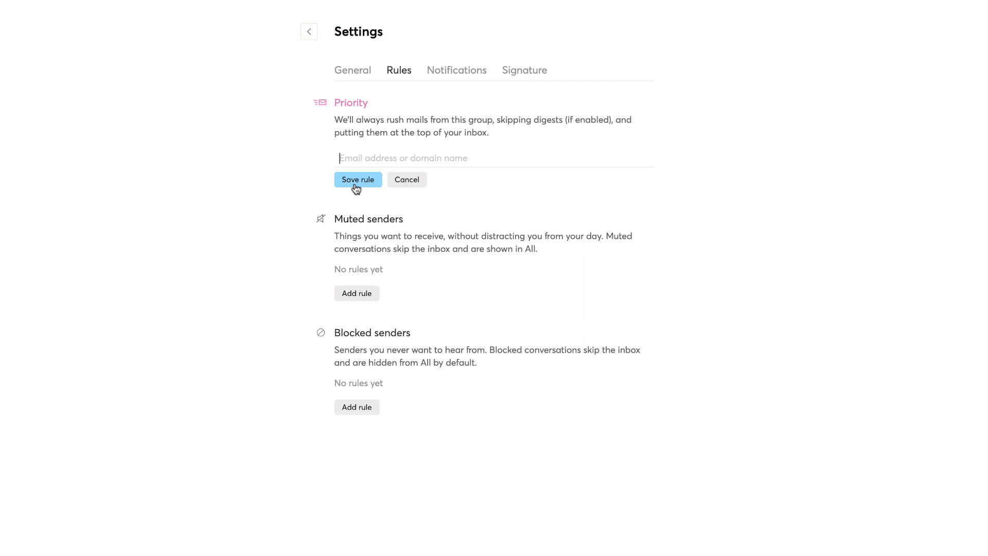
left_click(419, 179)
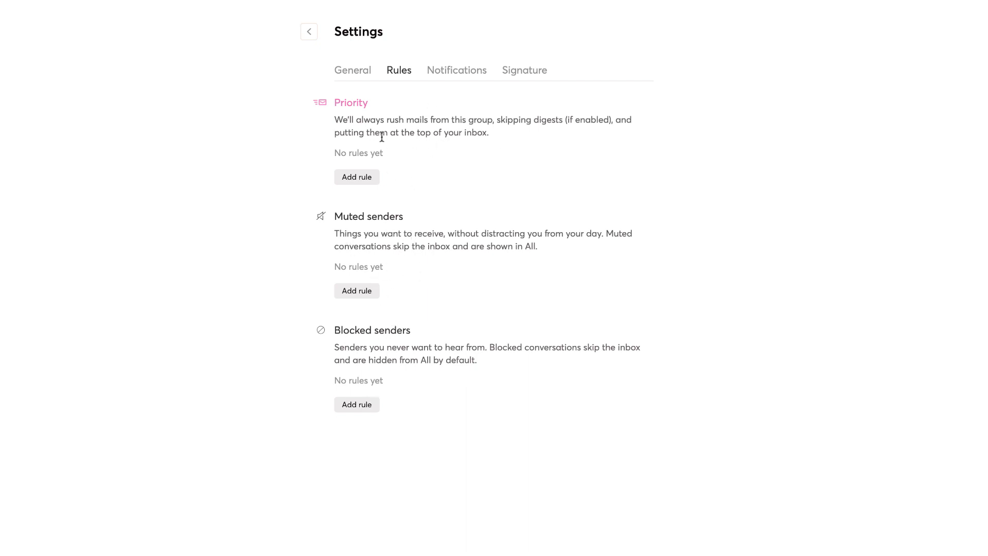
left_click(448, 72)
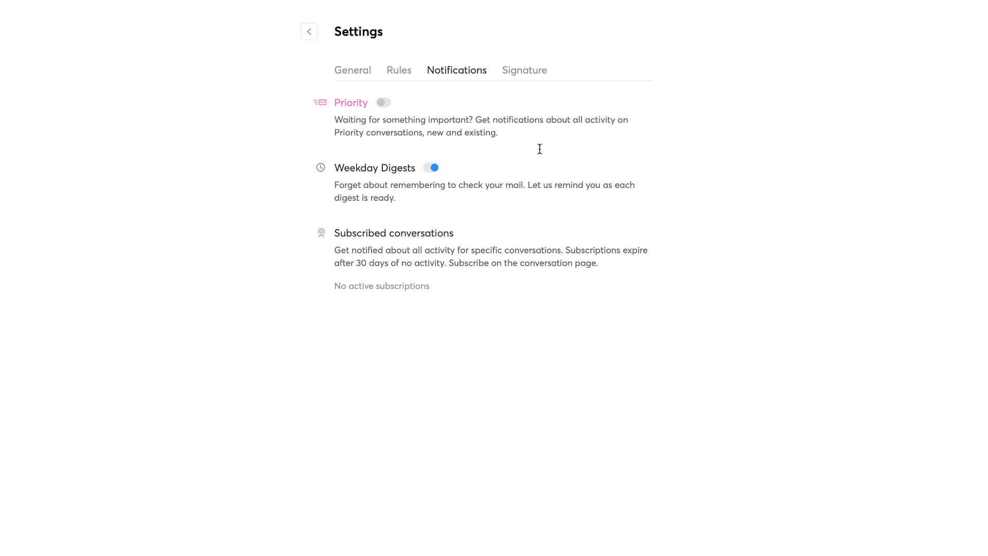
left_click(519, 76)
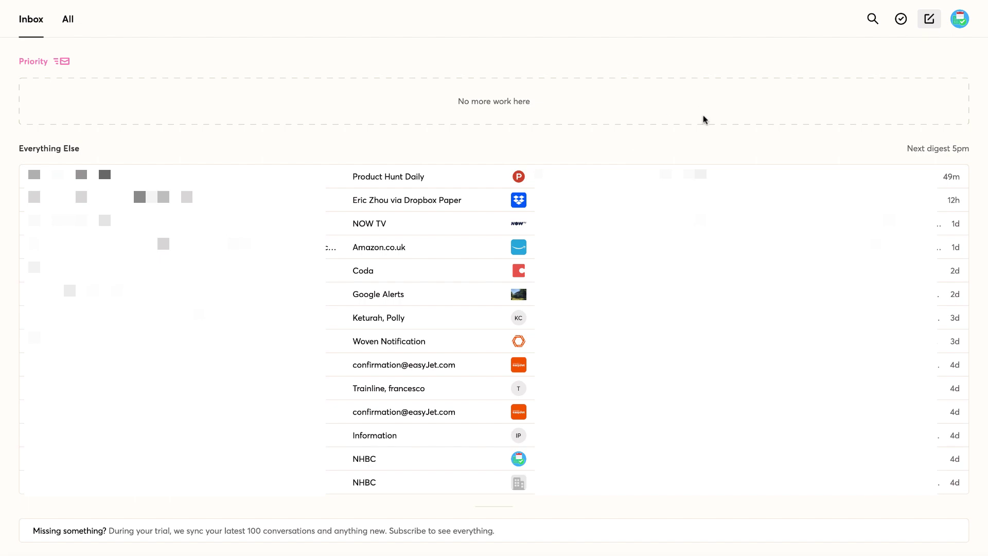
Filter all conversations by Inbox, less than one week old, and Drafts.
left_click(65, 24)
left_click(43, 56)
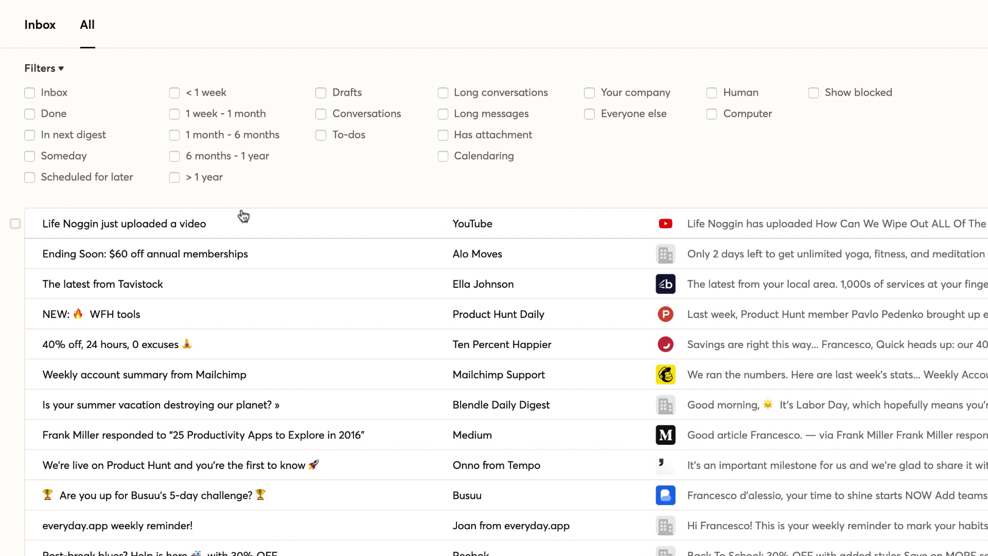
left_click(30, 93)
left_click(176, 95)
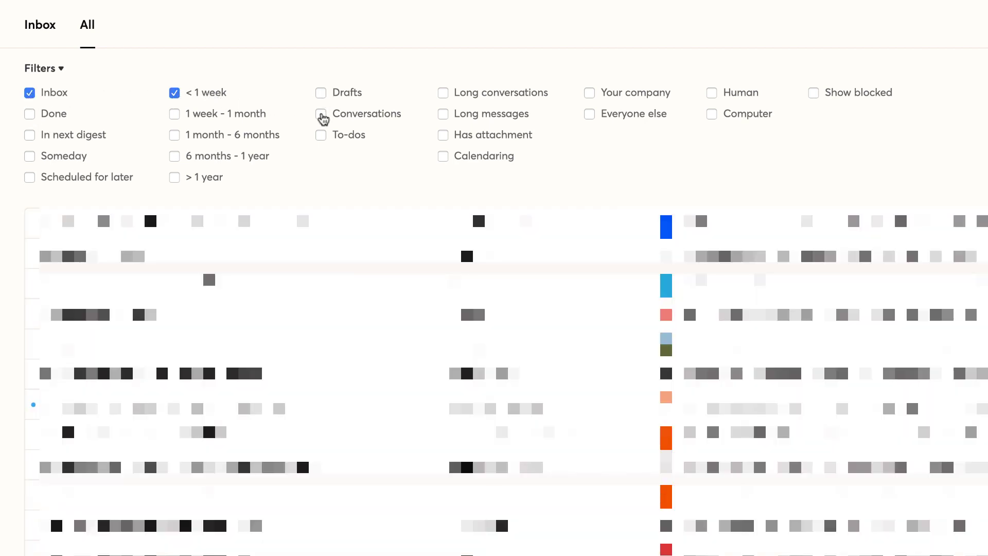
left_click(321, 93)
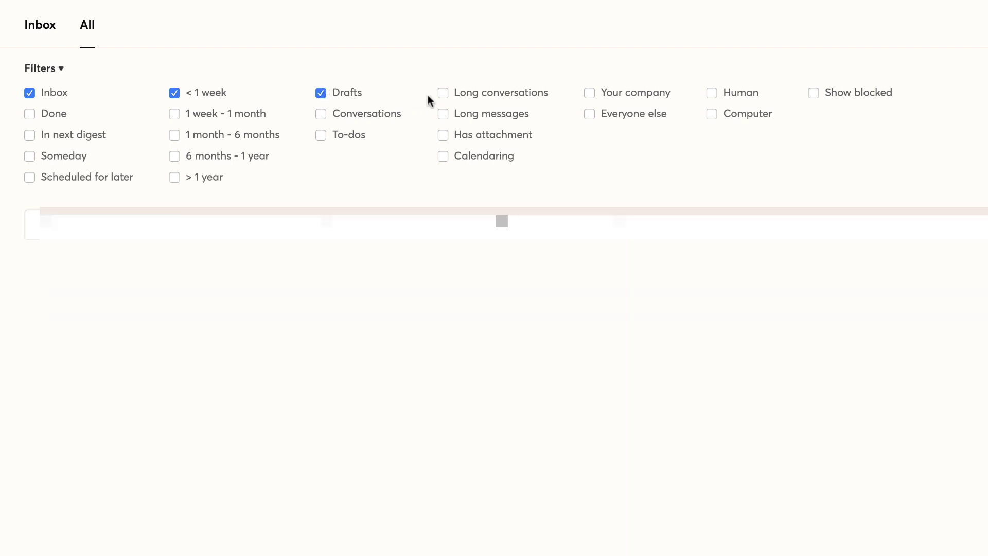
Toggle the Long conversations filter on and off, clear the Drafts filter, and open the search view.
left_click(443, 95)
left_click(320, 95)
left_click(443, 95)
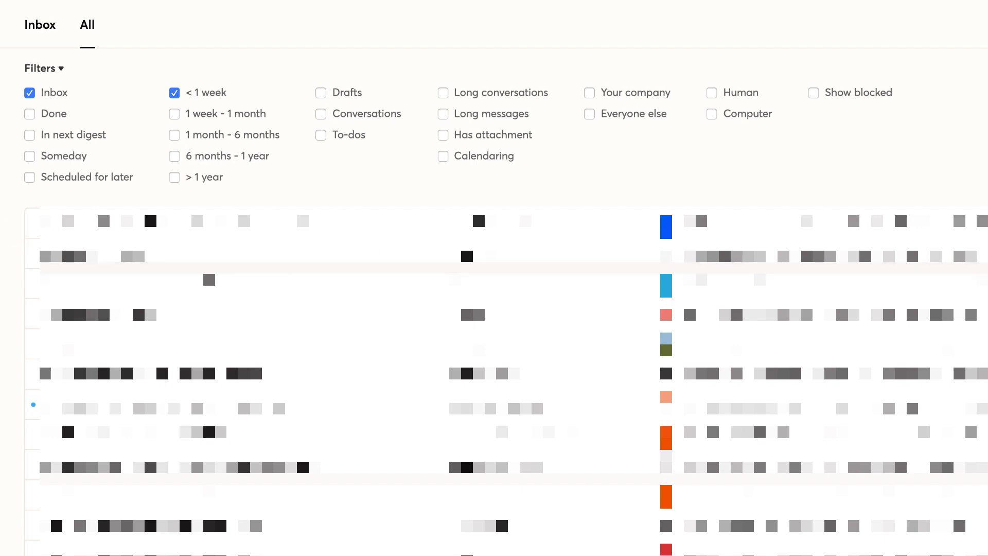
key("slash")
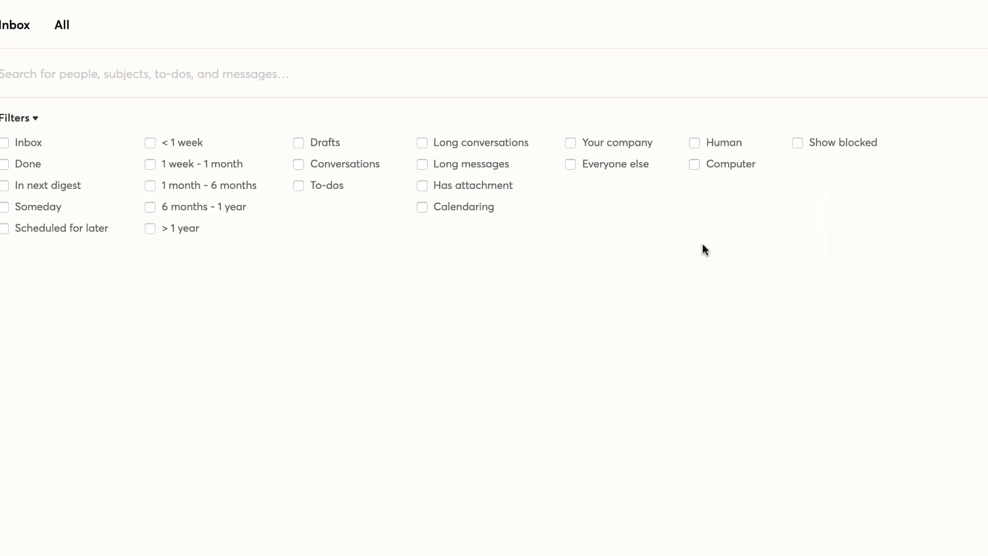
Create and save a to-do about replying to a contact, leaving no further new to-do open.
left_click(922, 31)
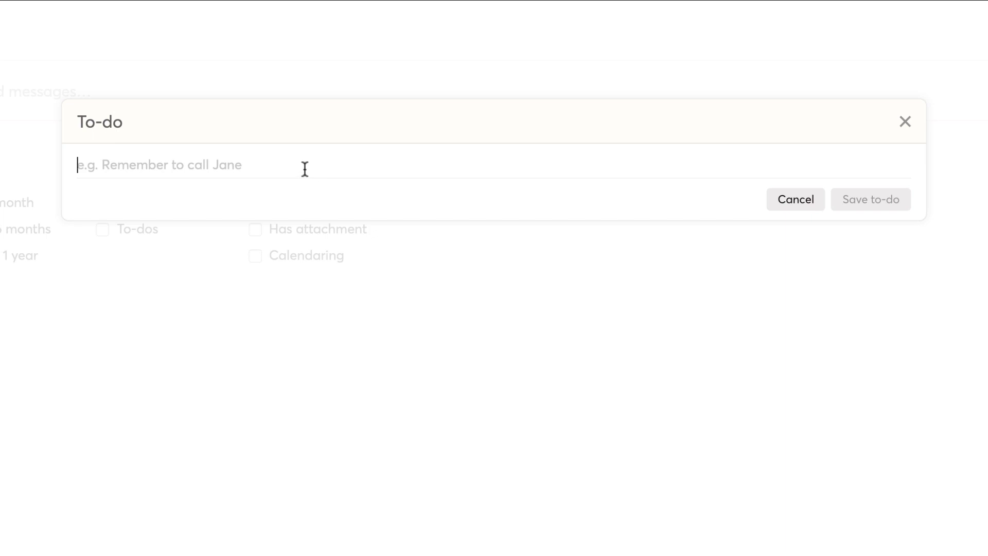
type("Reply t")
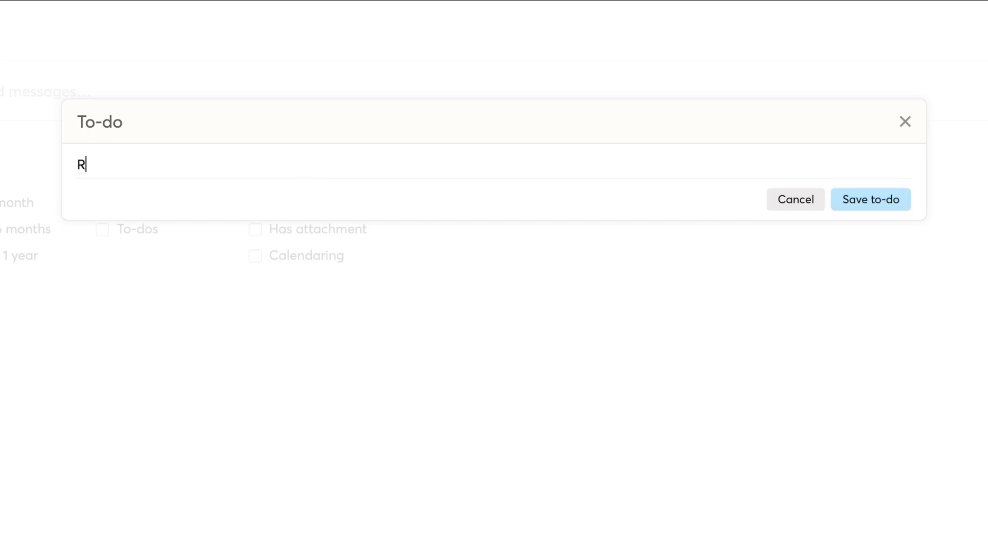
type("o Eyal")
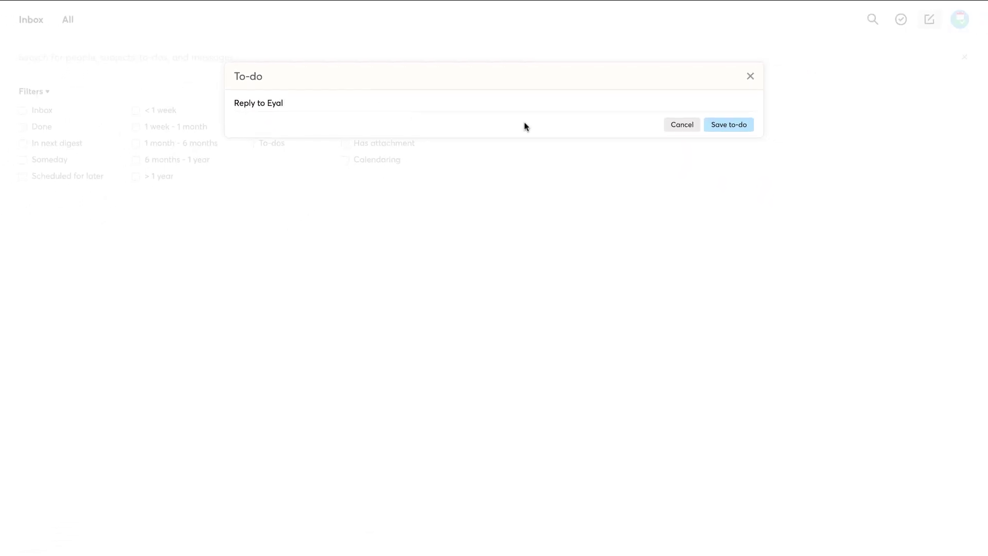
left_click(728, 124)
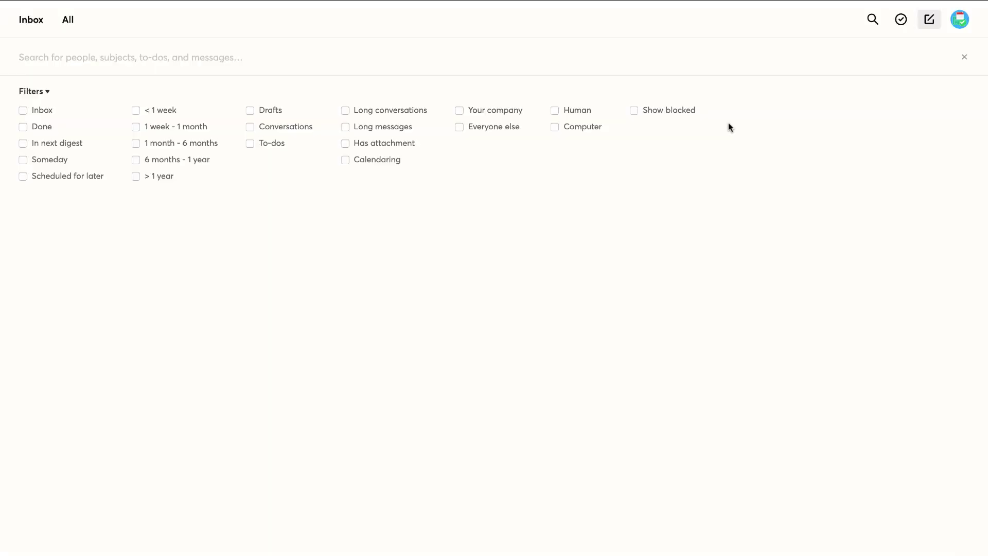
left_click(902, 19)
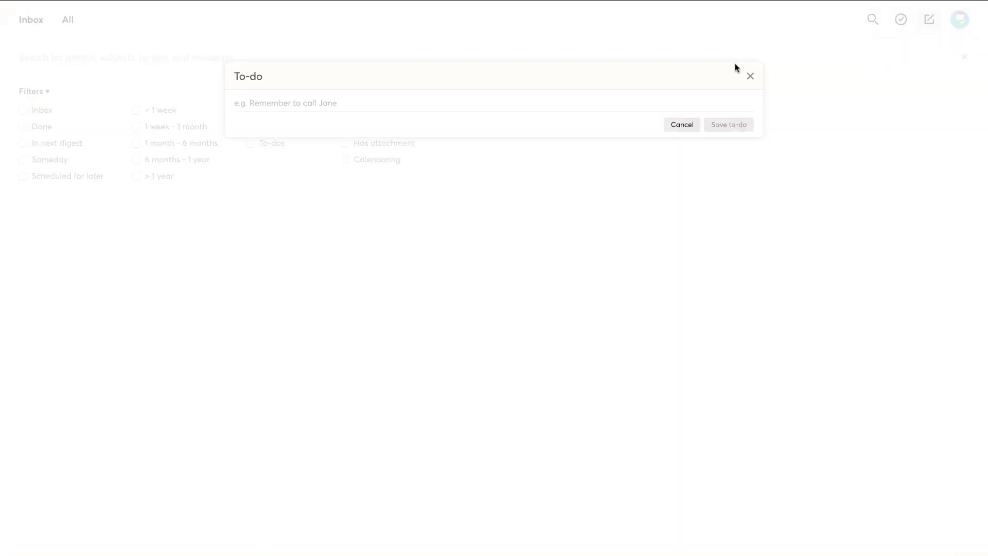
left_click(750, 75)
Check the new to-do in the inbox, and filter all conversations by To-dos.
left_click(39, 23)
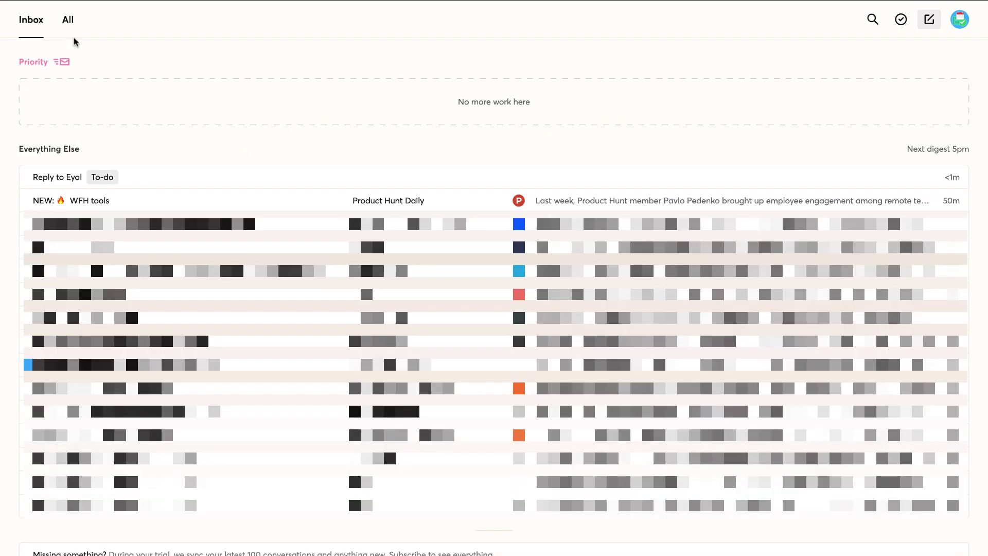
left_click(71, 22)
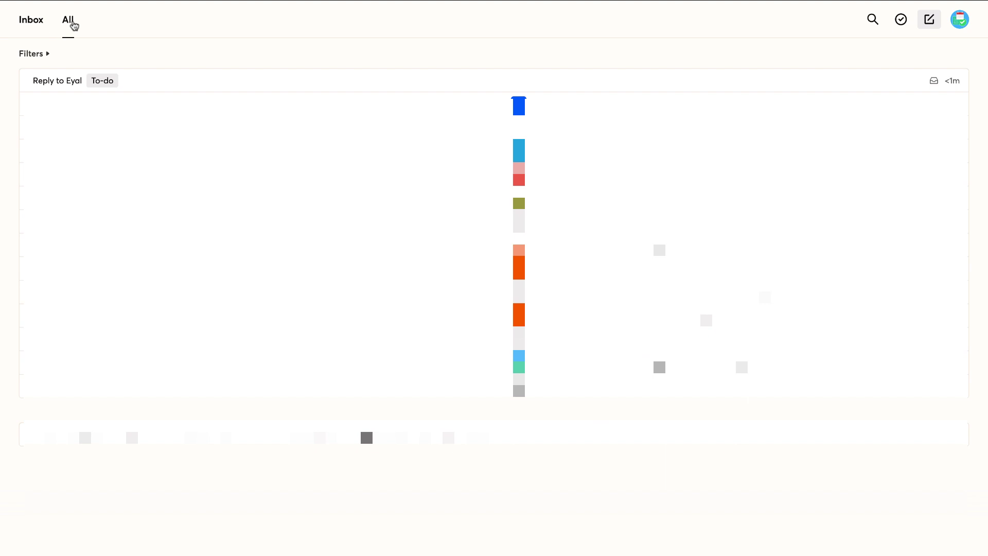
left_click(142, 85)
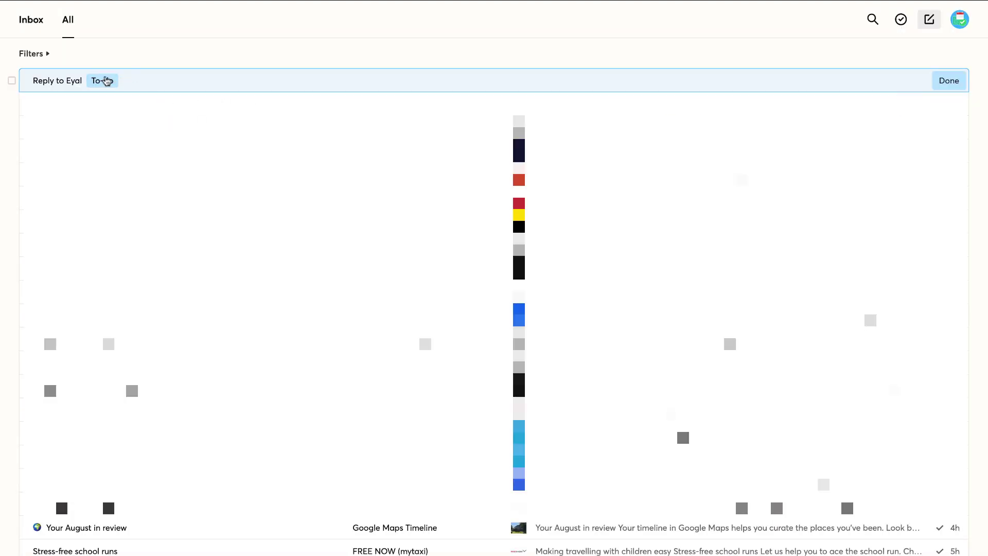
left_click(49, 54)
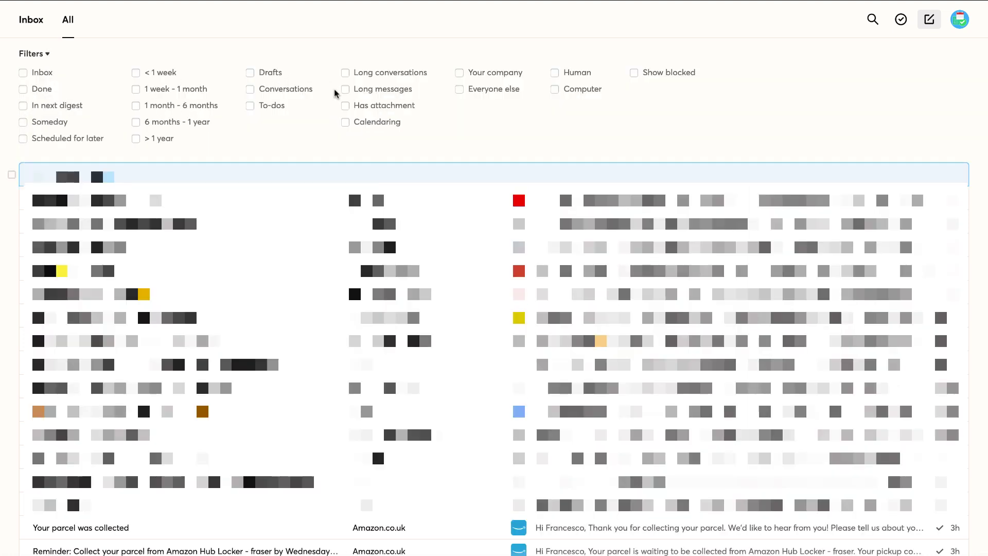
left_click(248, 108)
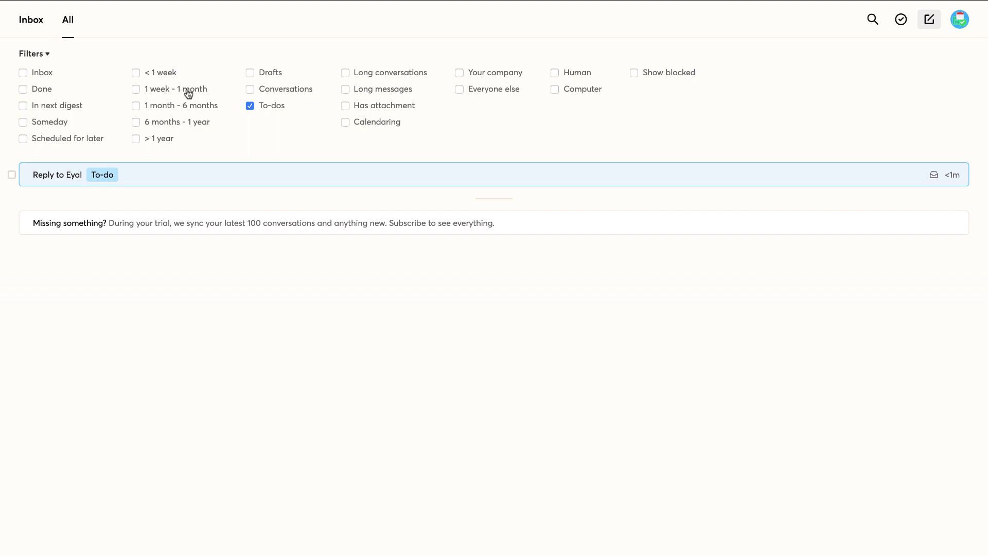
Look at the composer for a new message and return without writing anything.
left_click(929, 19)
left_click(367, 47)
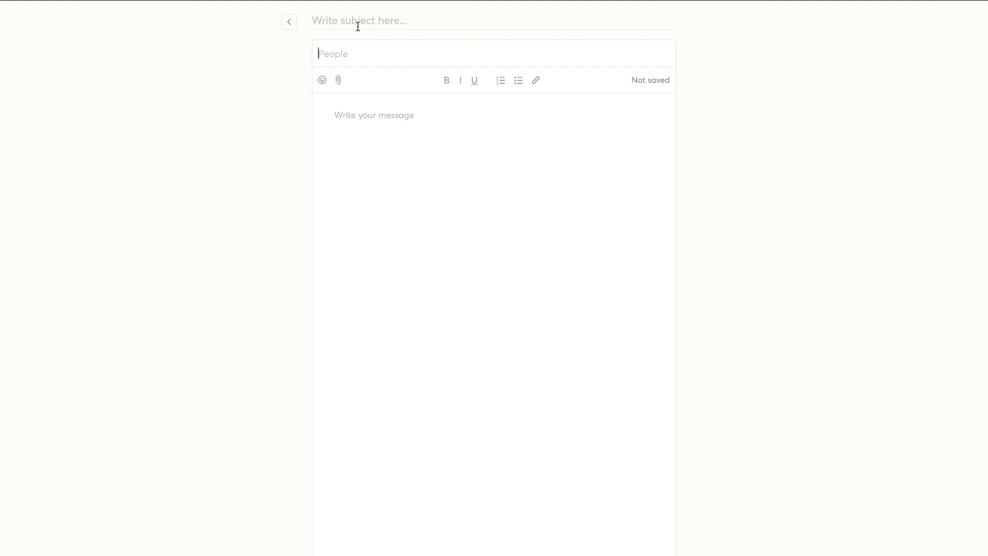
left_click(286, 22)
Open the Google account chooser to view the accounts available for signing in.
left_click(964, 26)
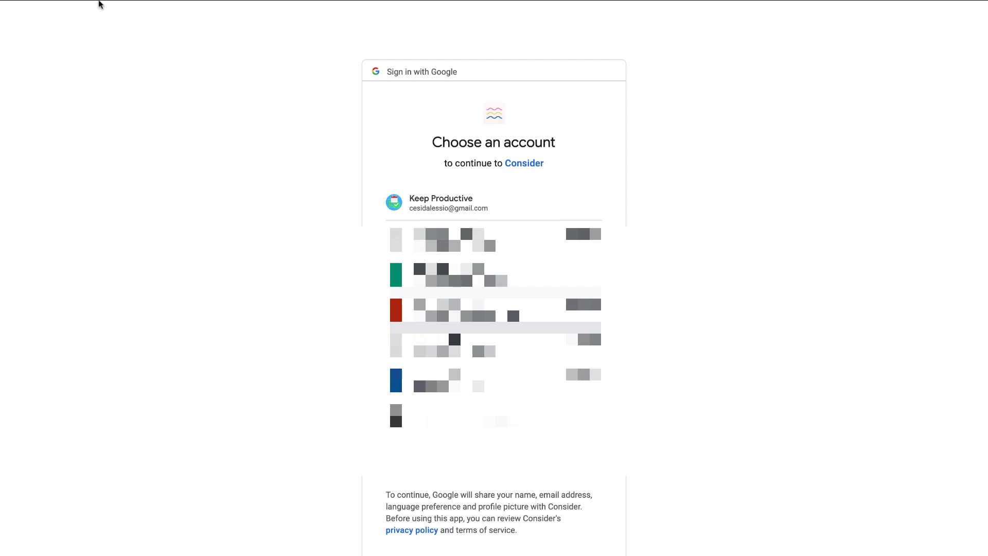
mouse_move(98, 3)
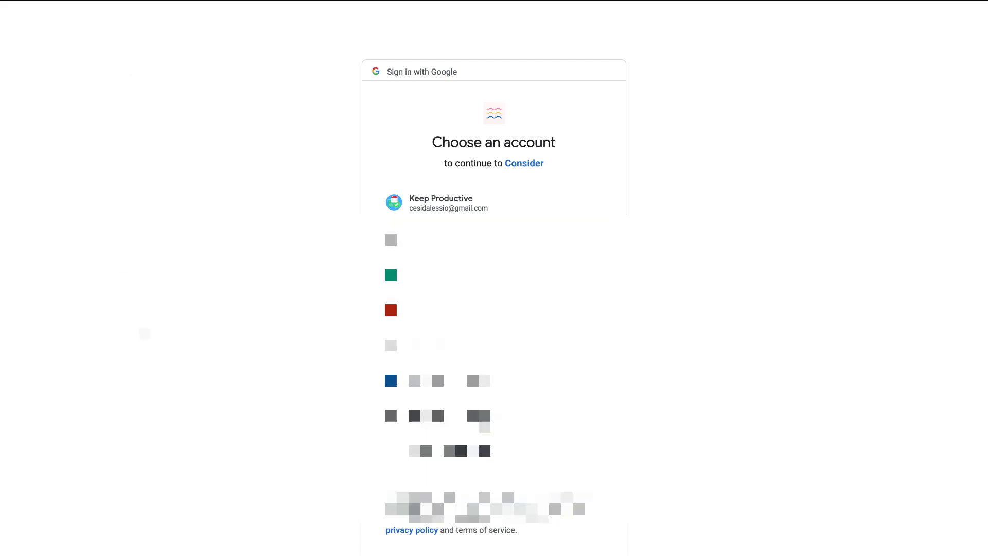